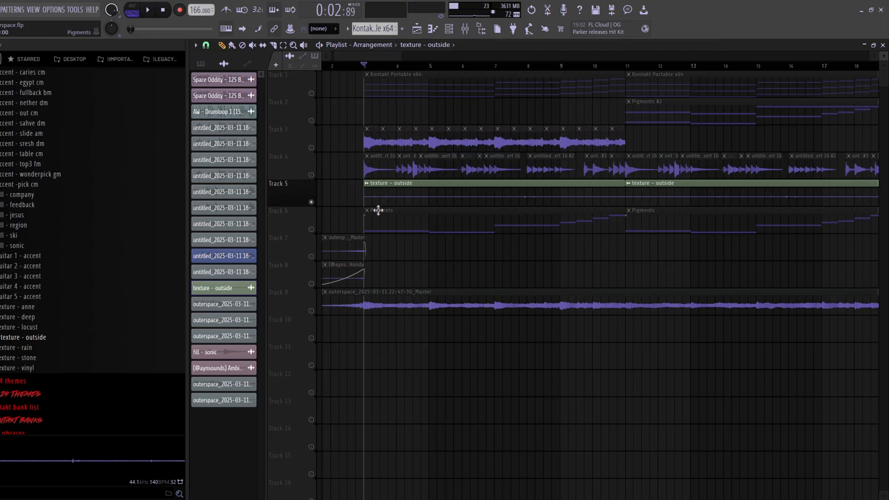
- Open the texture - outside clip's channel settings on Track 5 and reset its boost effect
double_click(378, 199)
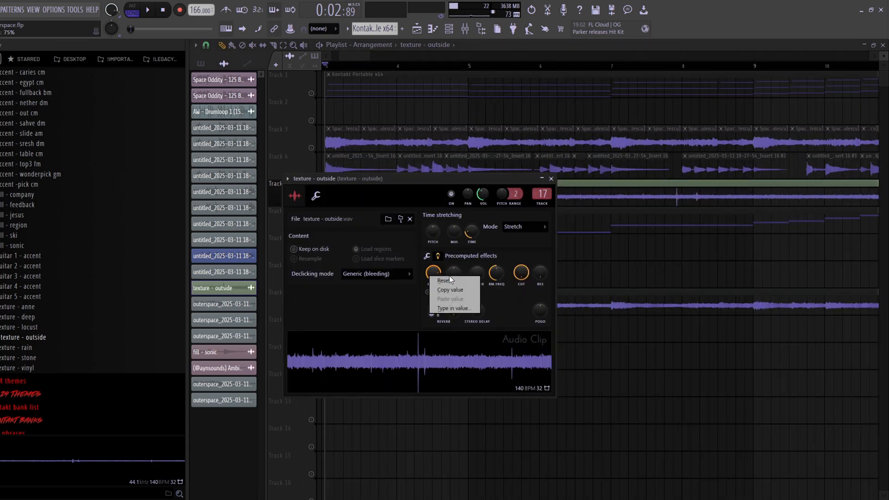
click(445, 280)
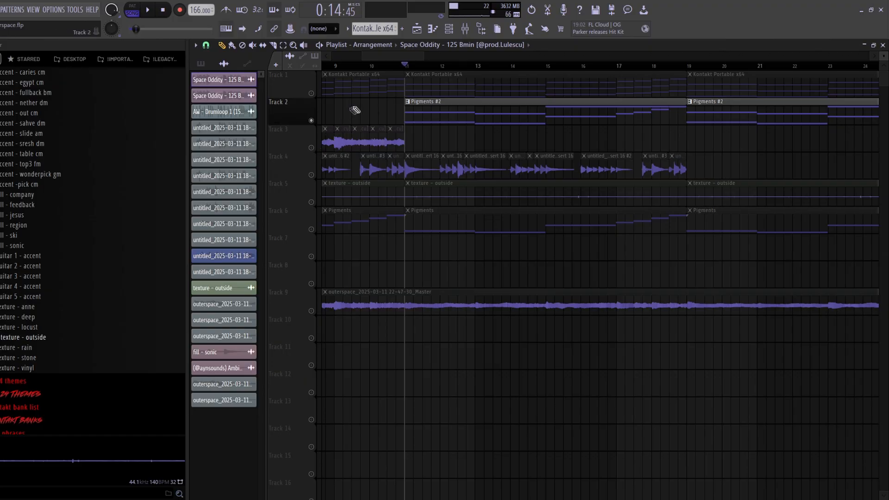
- Open the first Pigments #2 pattern on Track 2, view its synth settings and close the Pigments window
scroll(374, 125, down, 4)
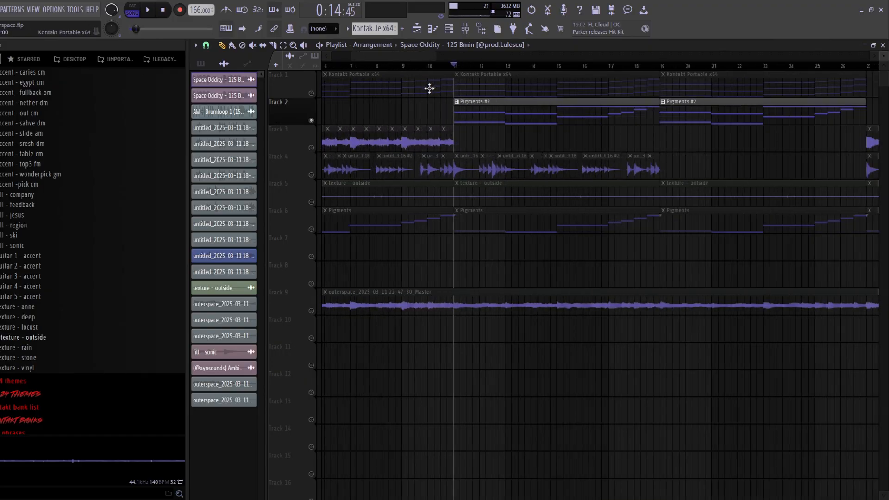
scroll(486, 144, up, 3)
drag(362, 146, 602, 134)
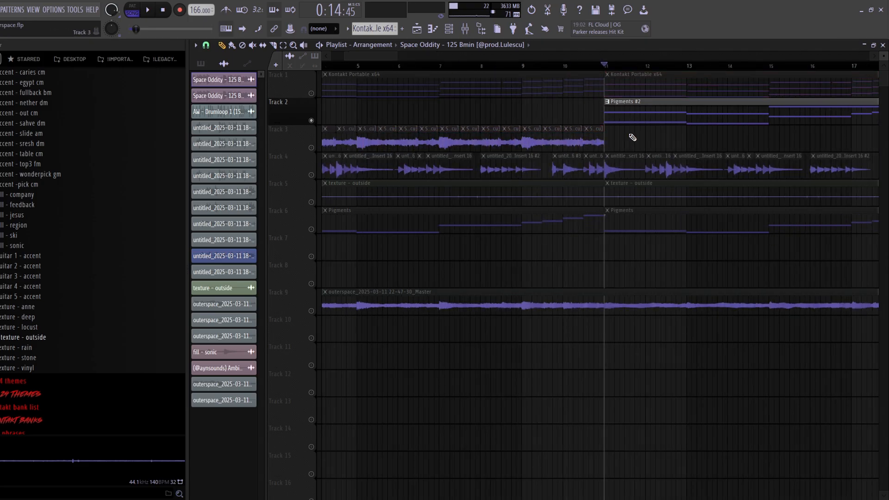
scroll(633, 138, down, 3)
scroll(543, 111, up, 3)
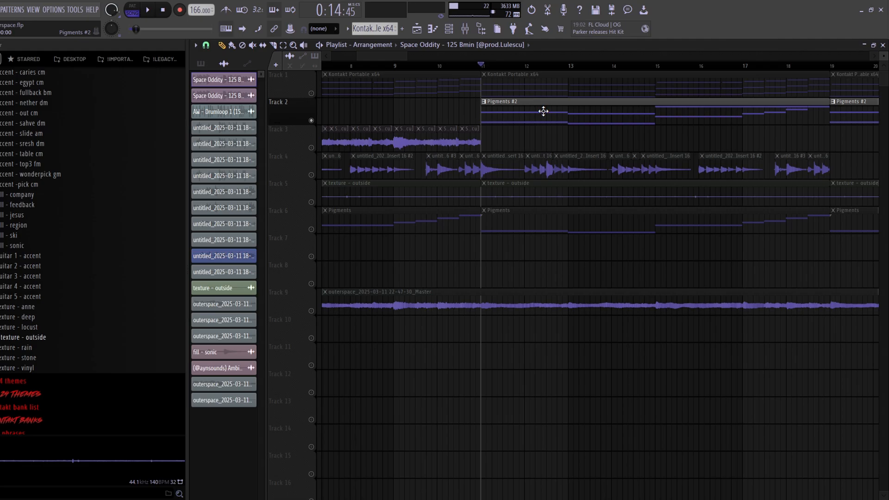
double_click(543, 111)
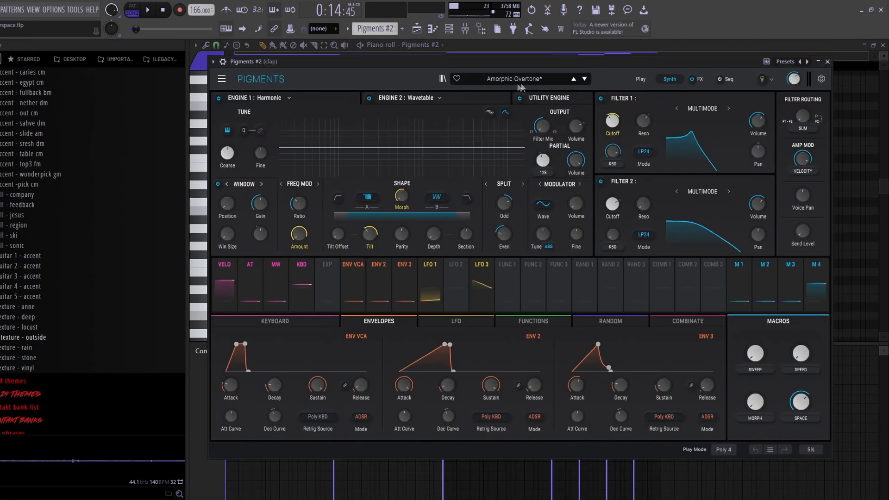
key(Escape)
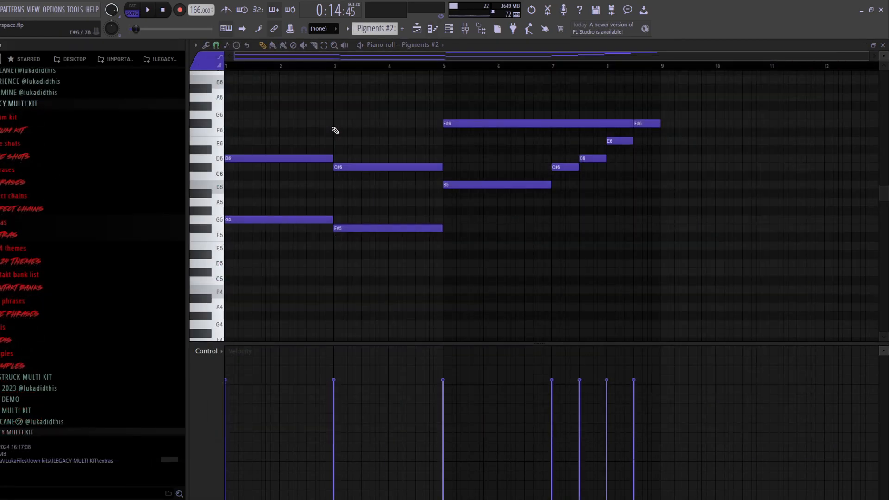
- Examine the Pigments #2 notes by highlighting the opening D6–C#6 pair, the sustained F#6 and the rising C#6–E6 run
ctrl+drag(330, 131, 356, 168)
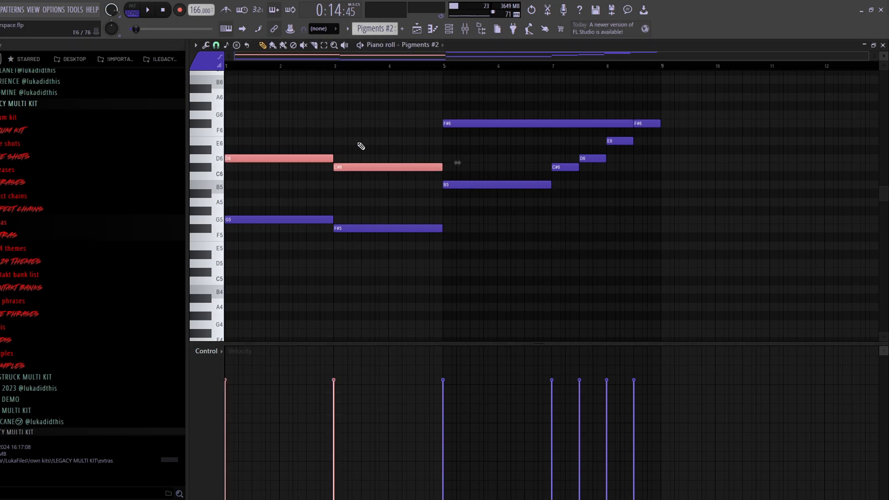
scroll(458, 199, up, 1)
ctrl+drag(466, 121, 488, 241)
scroll(574, 223, up, 4)
ctrl+click(604, 228)
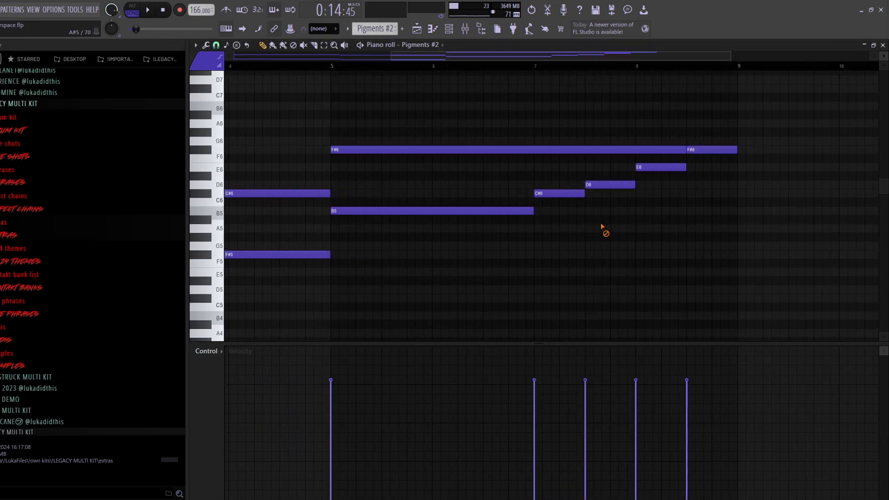
scroll(533, 185, down, 1)
ctrl+drag(457, 131, 472, 168)
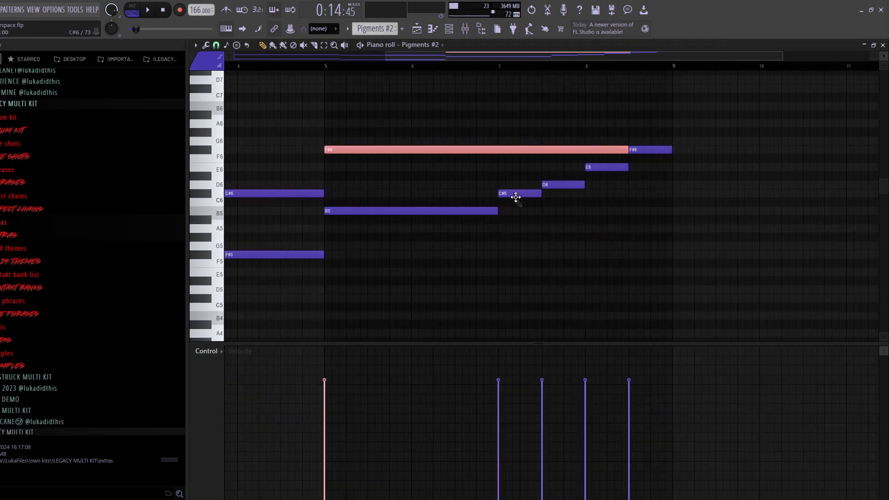
ctrl+drag(515, 198, 616, 162)
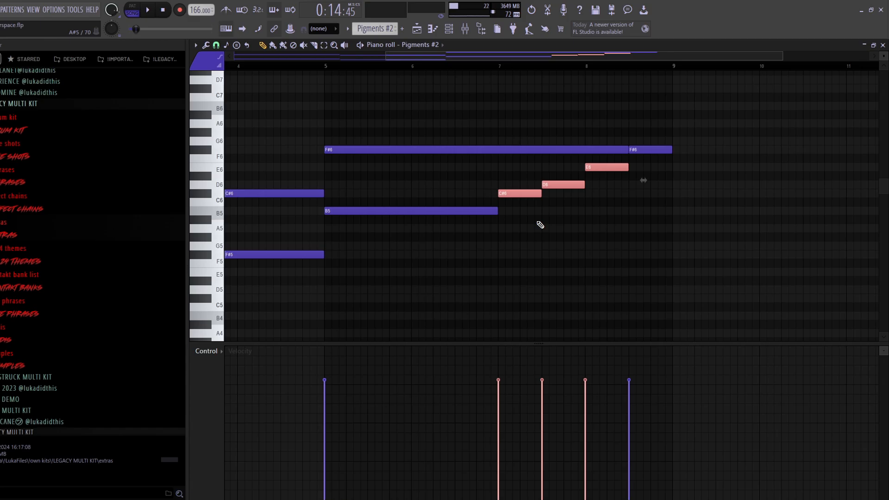
key(ctrl+d)
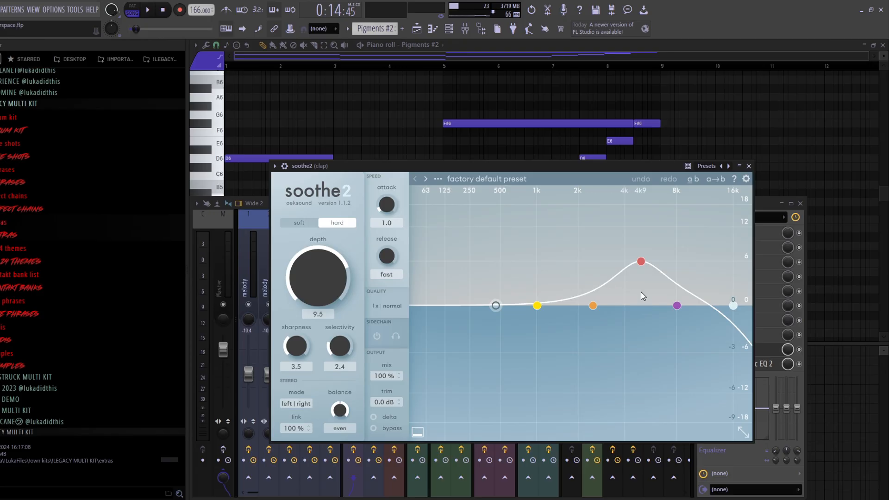
- Close soothe2 on the clap mixer track and view the track's Fruity parametric EQ 2
click(718, 349)
click(740, 364)
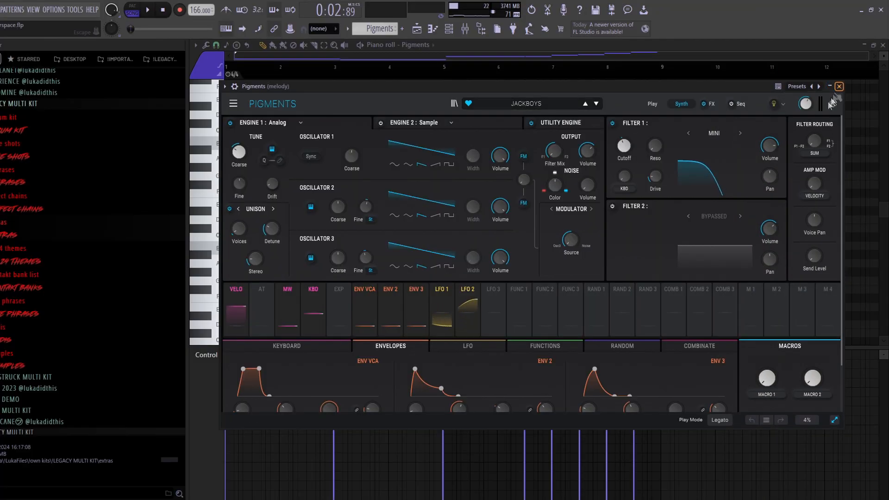
- Close the Pigments synth window and examine the low G4–F#4 notes and the rise to F#5 in its piano roll
click(841, 86)
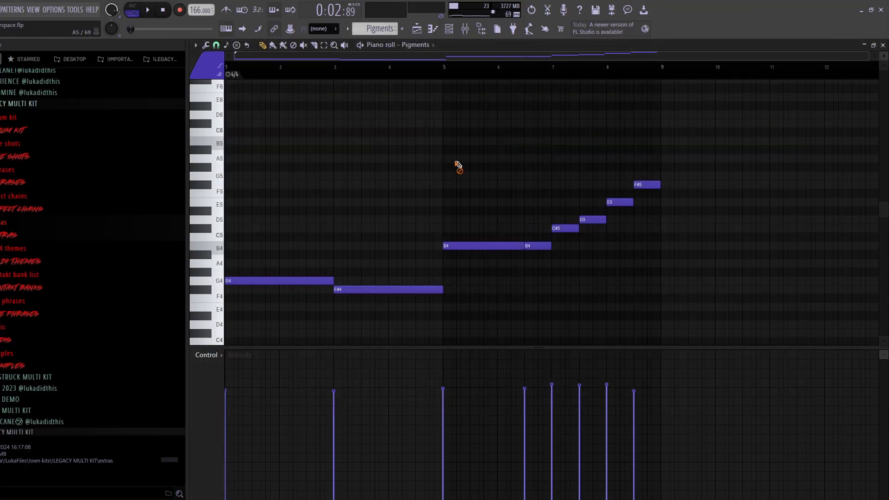
scroll(343, 188, down, 3)
drag(257, 179, 463, 259)
drag(445, 136, 594, 217)
ctrl+click(612, 246)
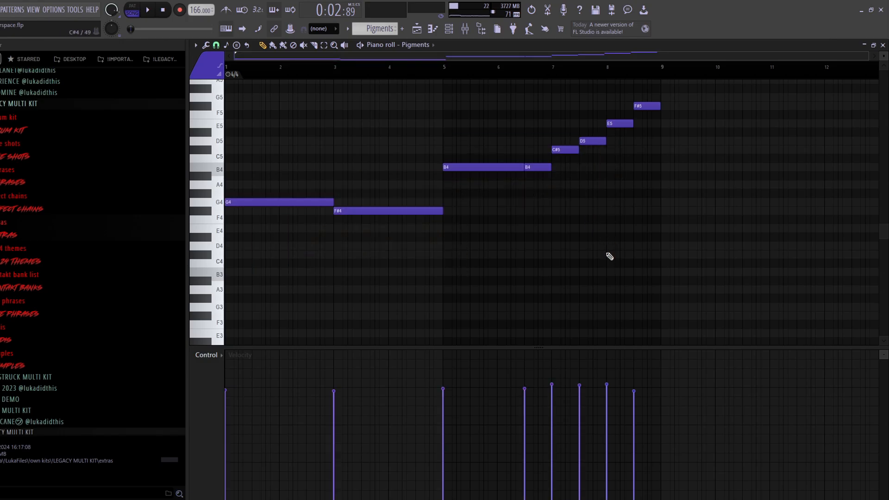
scroll(542, 275, up, 1)
- Inspect the Fruity Fast Dist and Fruity parametric EQ 2 settings on melody mixer track 5, and close the mixer
key(F9)
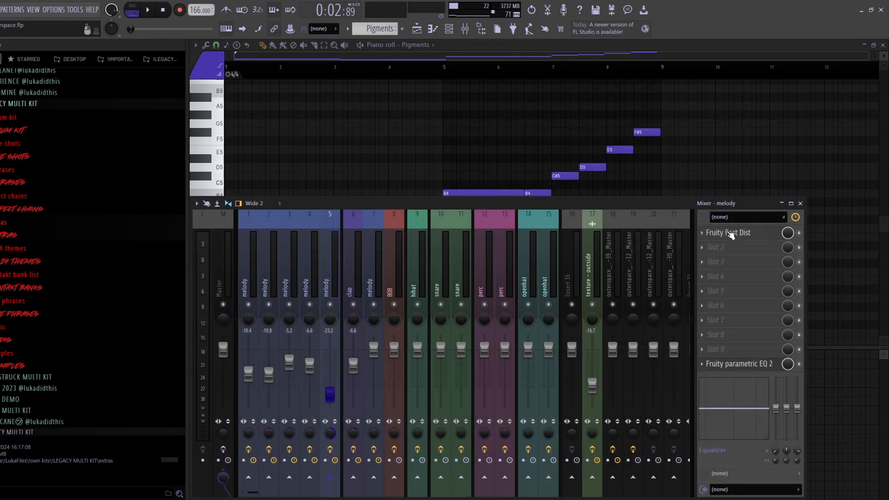
click(729, 233)
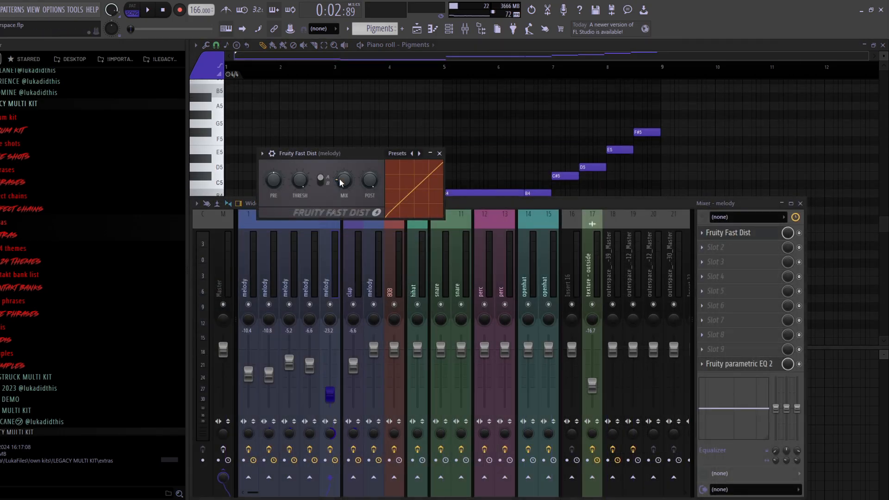
click(761, 365)
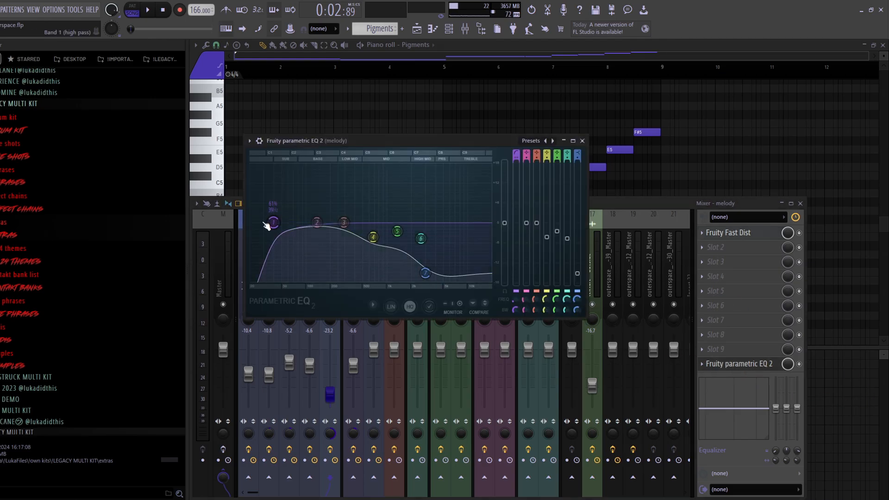
key(Escape)
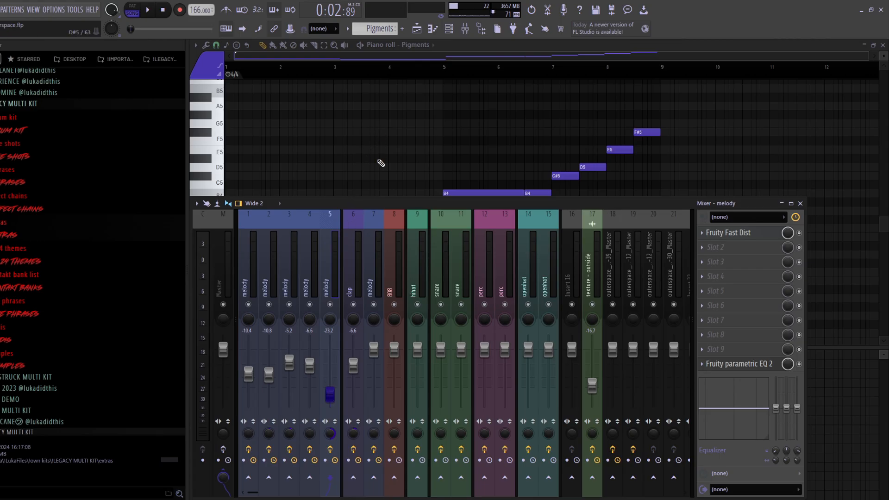
key(F9)
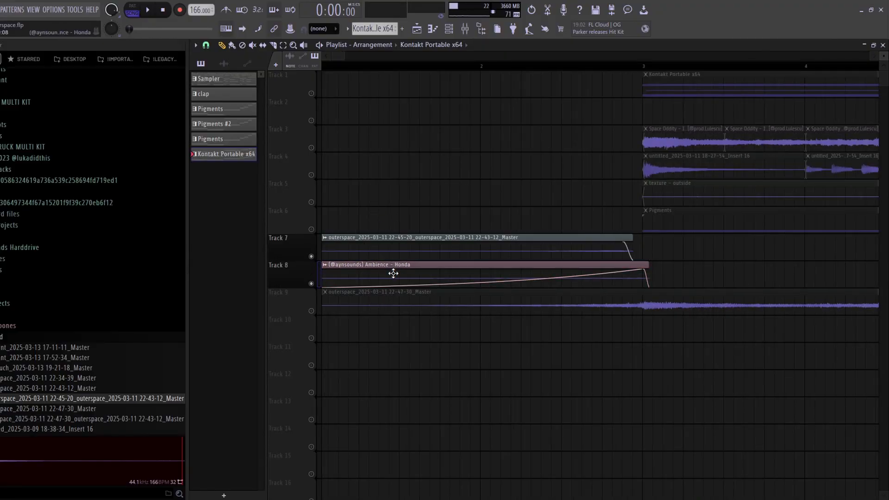
- Inspect the Ambience - Honda clip's sample settings on Track 8 and its lead-in to bar 3 in the playlist
double_click(393, 274)
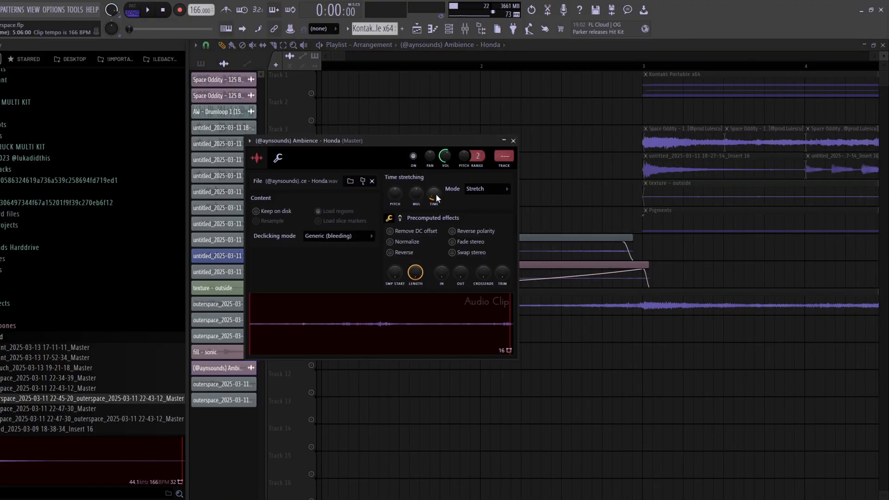
key(Escape)
scroll(485, 297, up, 1)
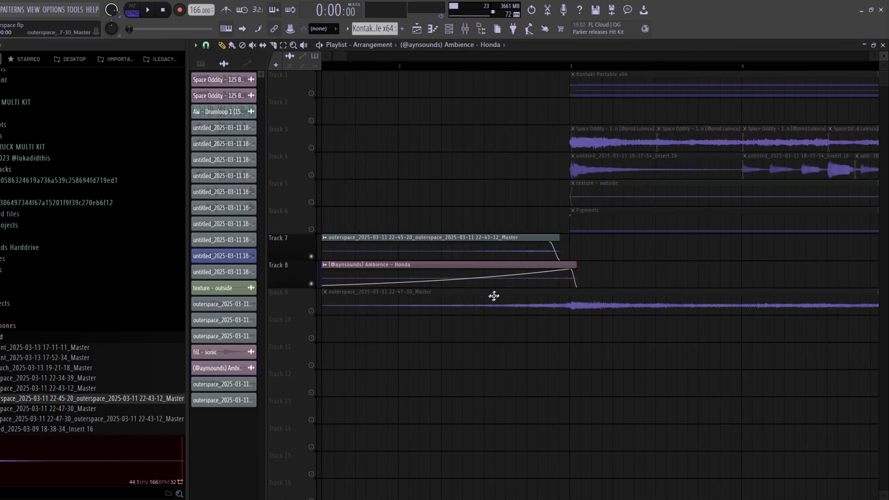
scroll(565, 279, down, 2)
scroll(536, 277, up, 2)
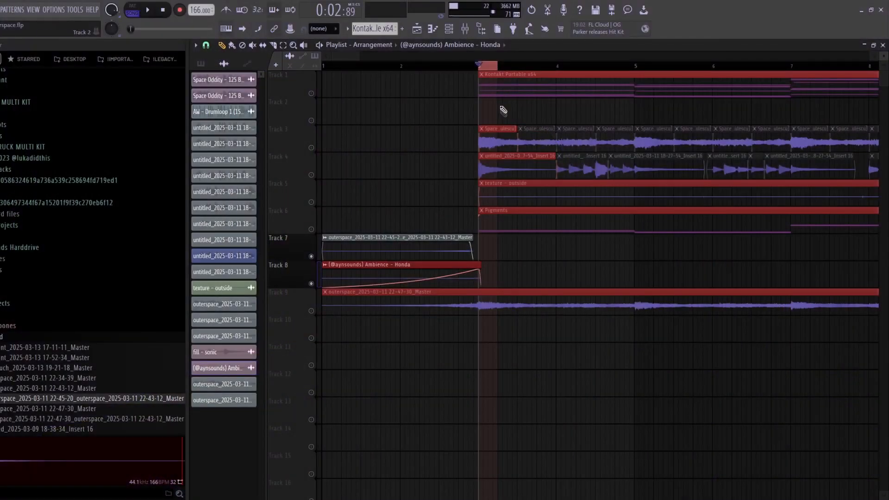
scroll(468, 89, down, 1)
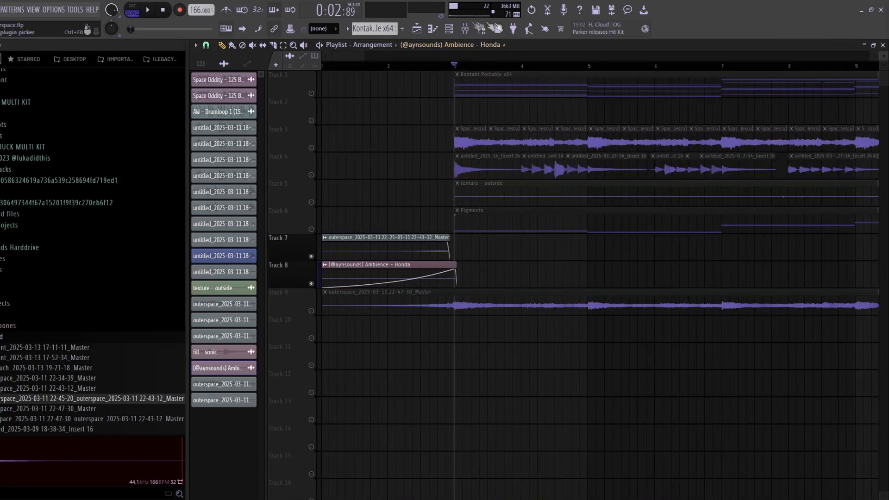
- View the ValhallaVintageVerb settings on the outerspace 22-43-12 Master mixer track and close the plugin
click(465, 28)
click(613, 284)
click(633, 267)
click(730, 237)
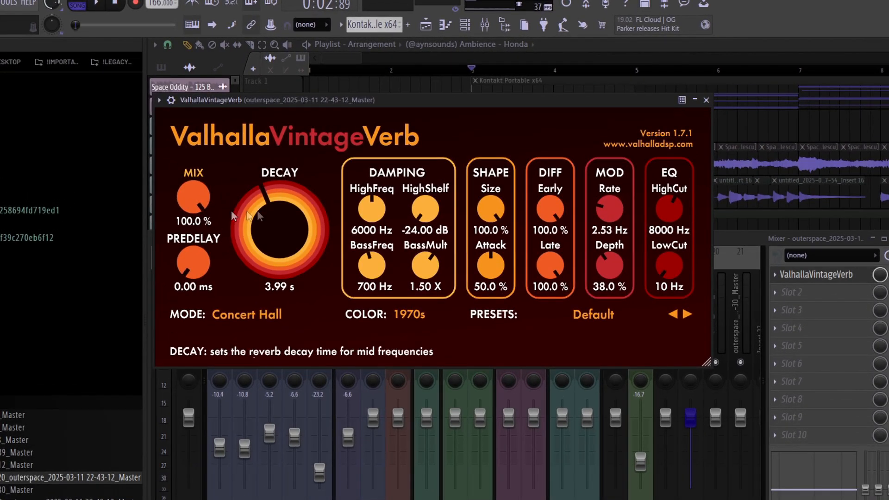
key(Escape)
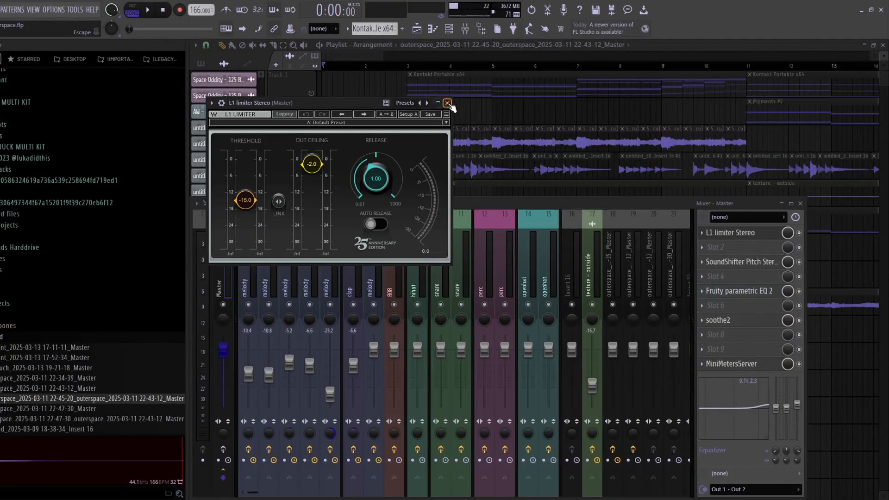
- Review the Master track's L1 limiter, SoundShifter Pitch Stereo, Fruity parametric EQ 2 and soothe2, and close the mixer
click(448, 103)
click(740, 262)
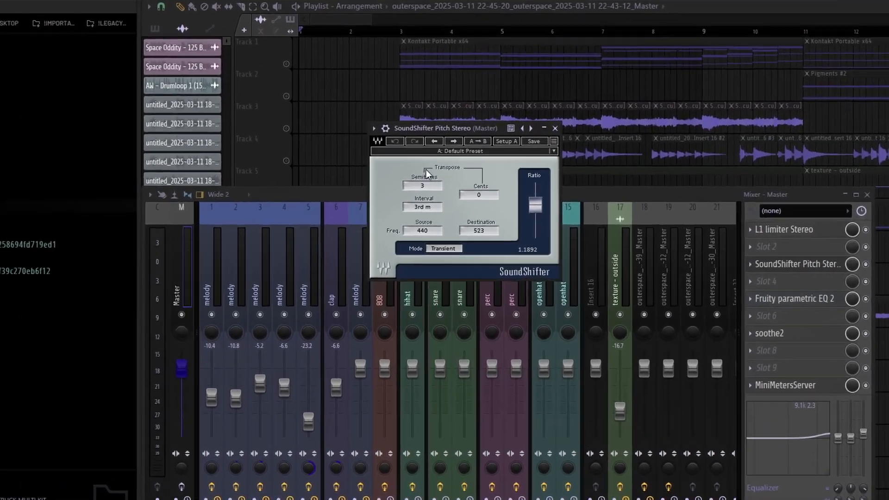
click(555, 128)
click(795, 299)
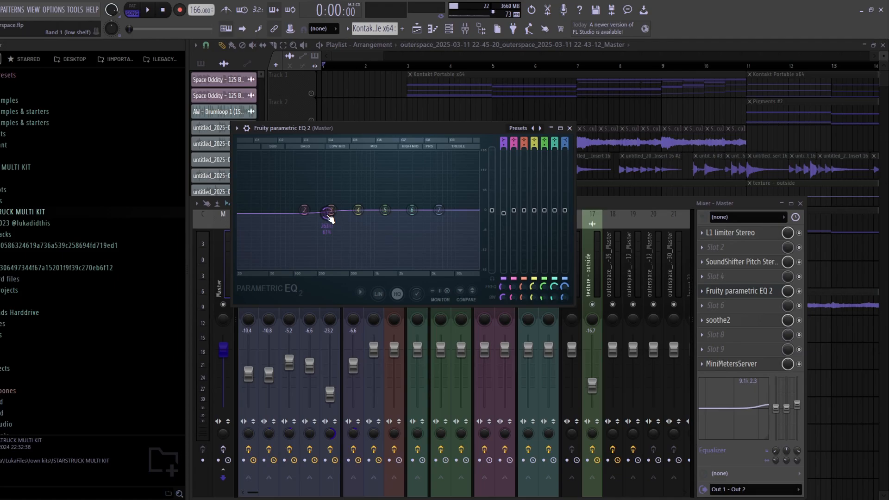
click(722, 320)
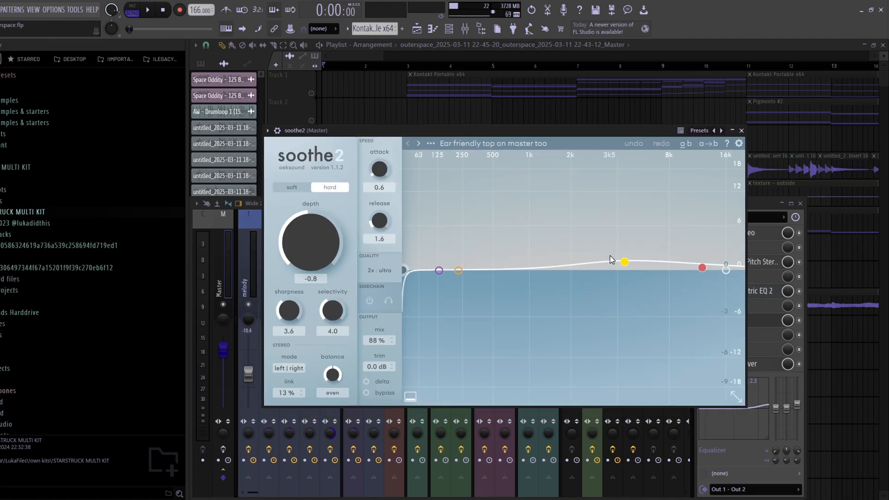
key(Escape)
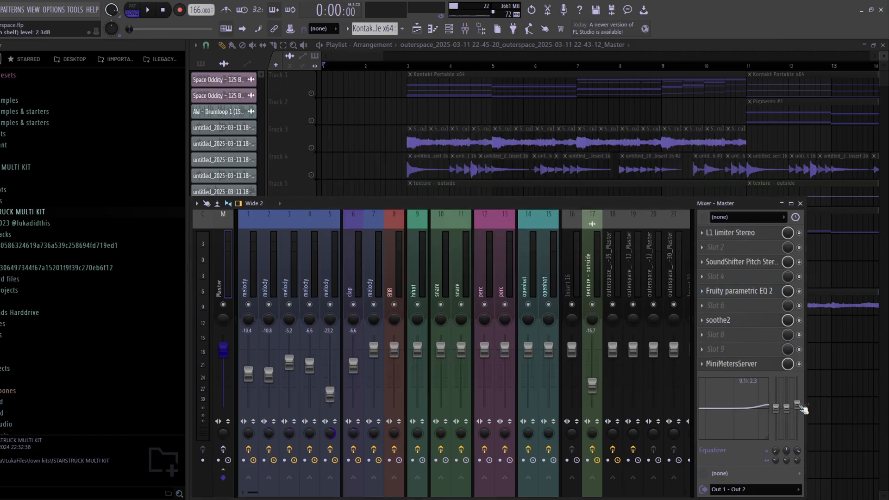
key(F9)
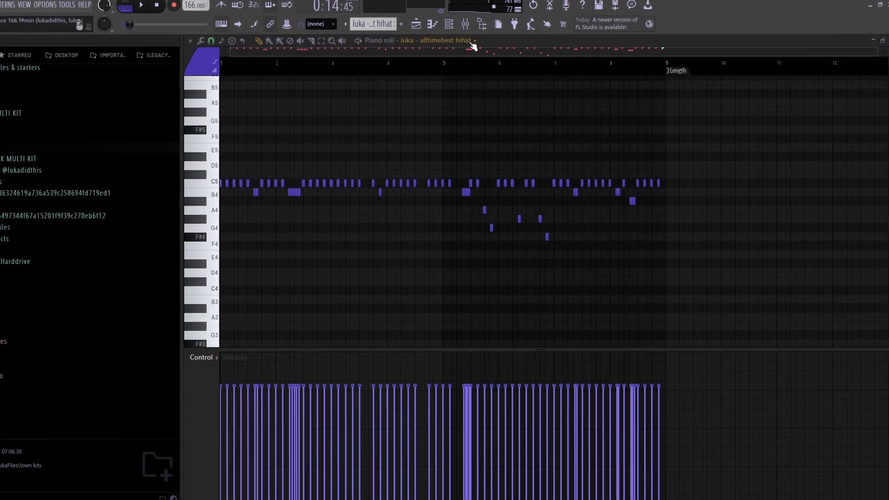
- Open the alltimebest hihat channel's sampler settings and locate its sample file in the browser
drag(382, 185, 382, 152)
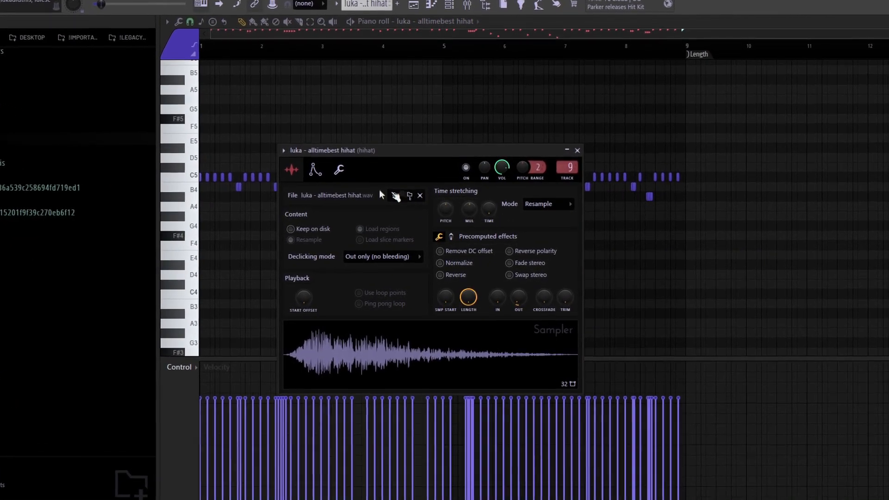
click(411, 197)
click(11, 279)
- Examine the alltimebest hihat pattern in the piano roll from bar 1 to bar 9, including its B4 rolls and the pitched-down hits after bar 5
scroll(103, 258, down, 2)
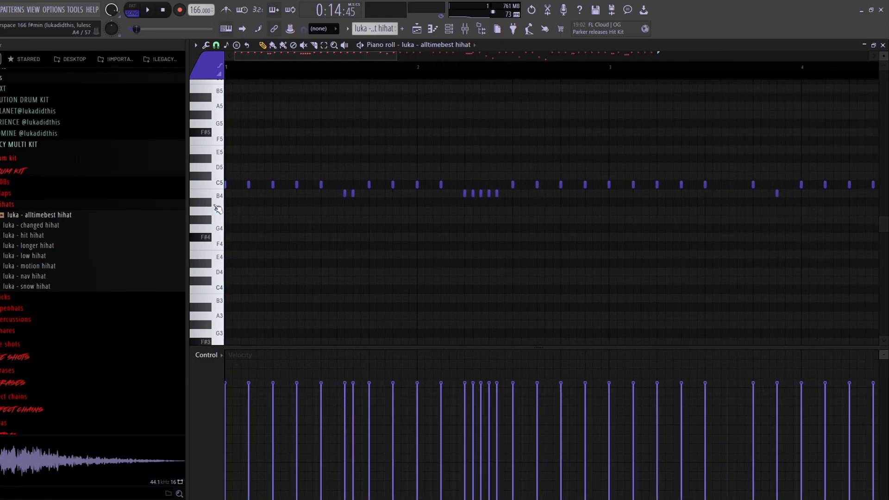
scroll(380, 217, down, 5)
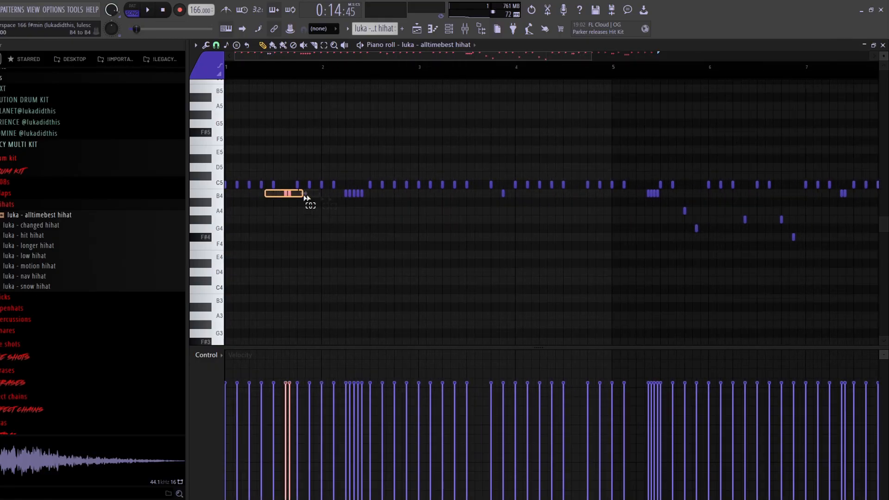
scroll(478, 179, up, 3)
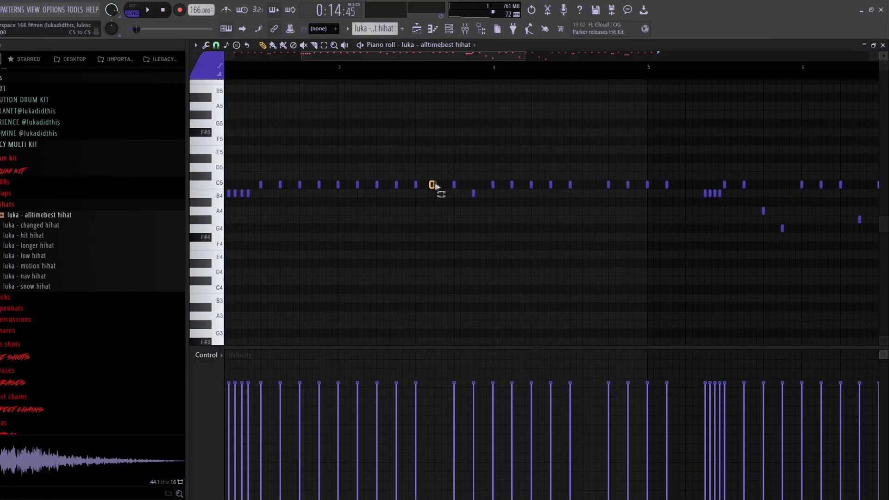
scroll(477, 199, down, 3)
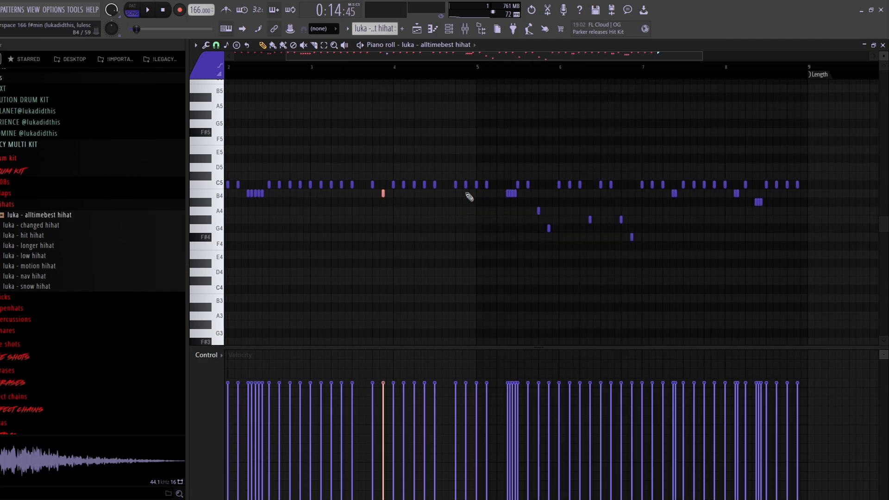
scroll(518, 212, up, 2)
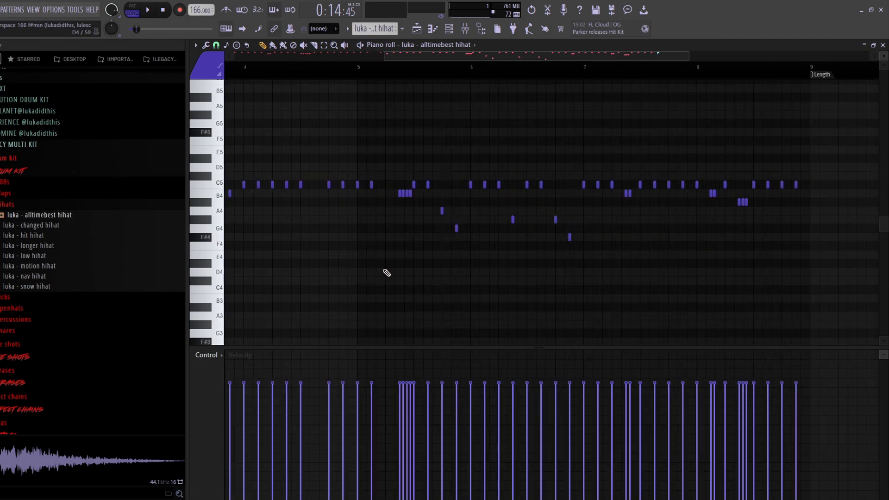
scroll(422, 210, up, 3)
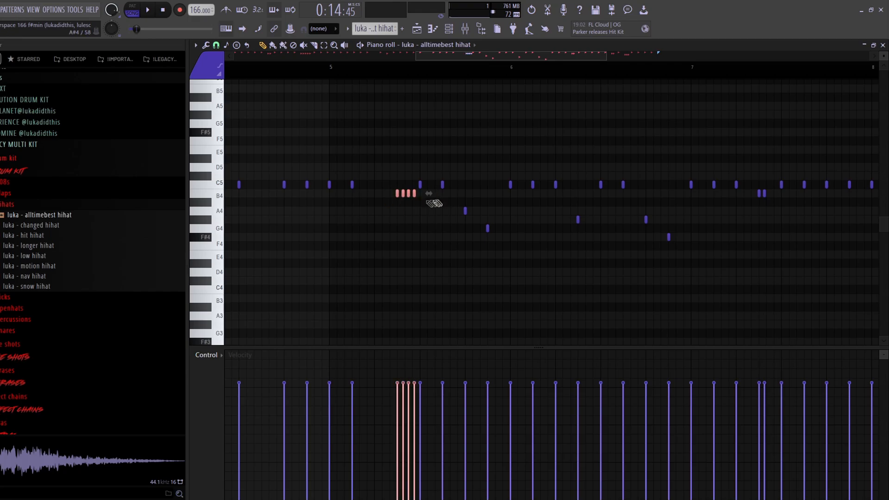
scroll(401, 202, down, 1)
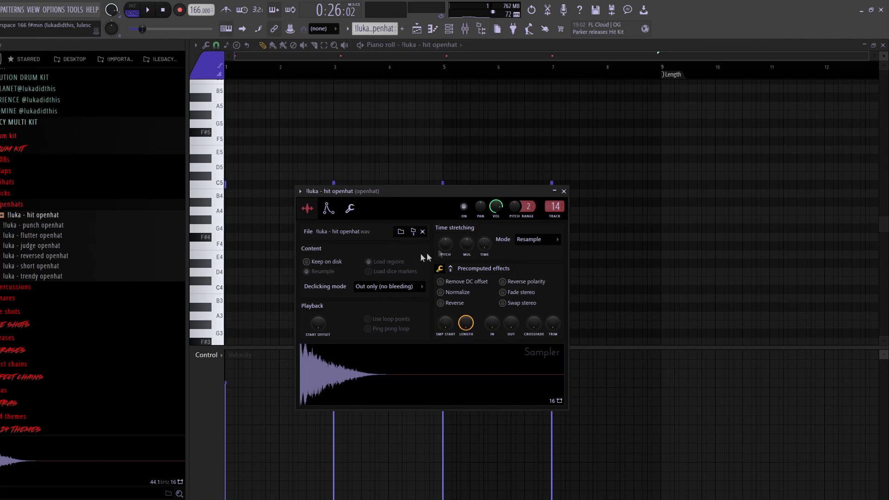
- Close the hit openhat sampler settings and examine the fav 808 pattern's rising notes between bars 7 and 9 in the piano roll
key(Escape)
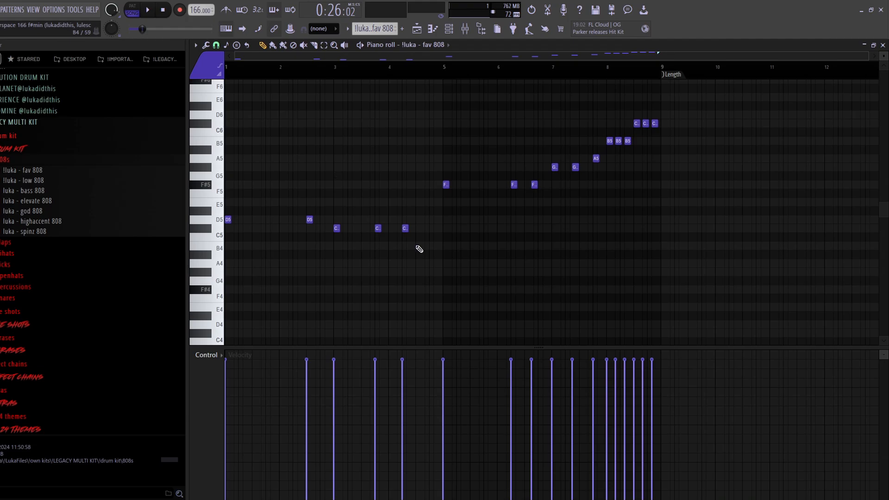
scroll(477, 250, up, 3)
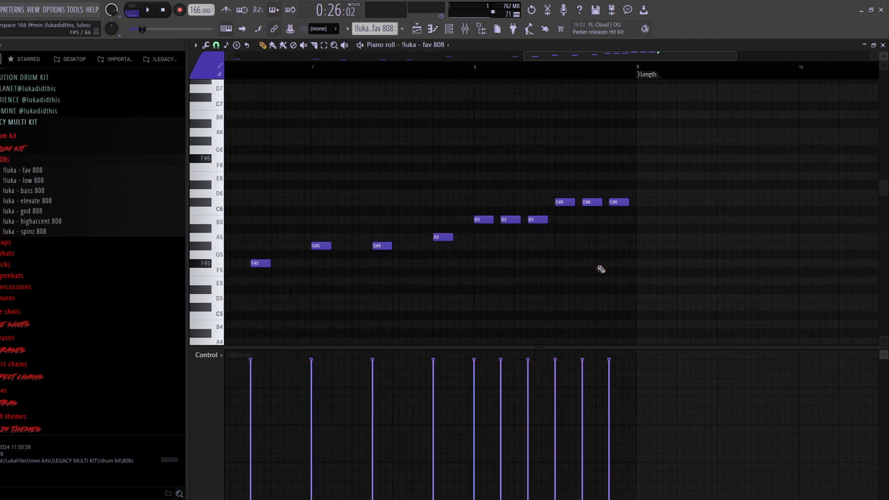